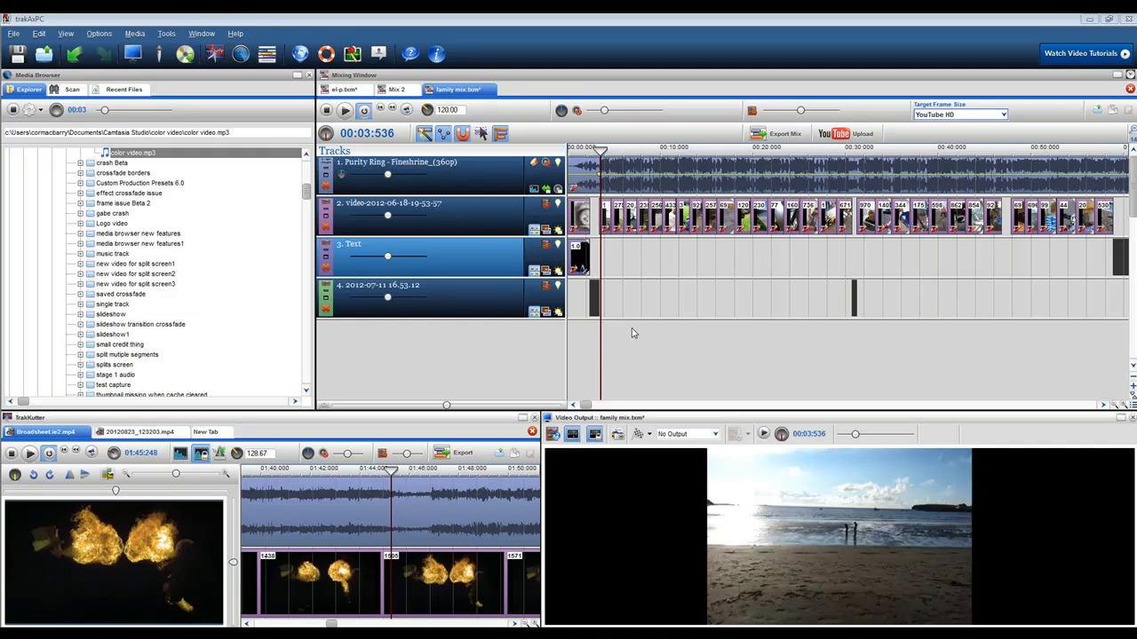
pyautogui.scroll(3, 634, 325)
pyautogui.scroll(3, 643, 325)
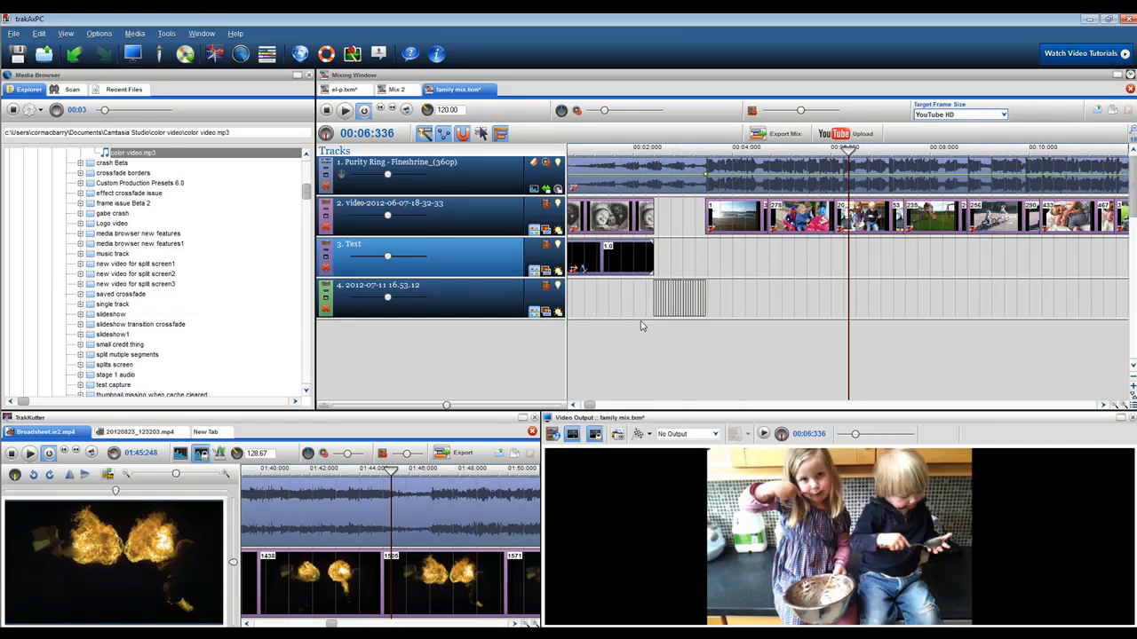
pyautogui.scroll(3, 725, 329)
pyautogui.scroll(-2, 724, 322)
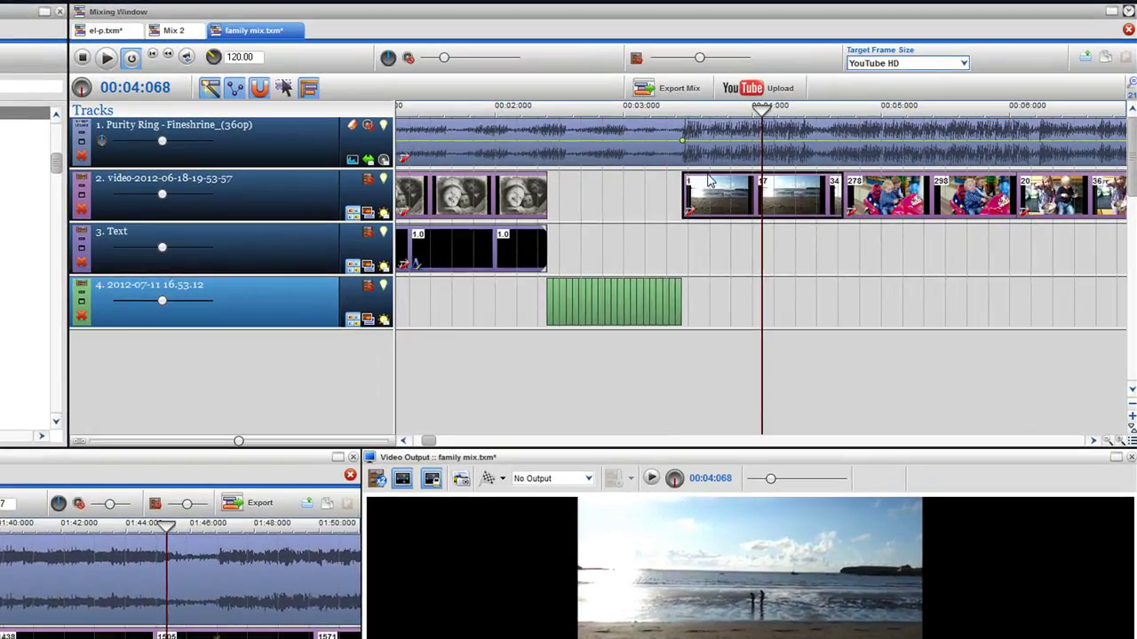
# Step: Add a Tinge video effect to the beach clip from its context menu, tinting the preview red
pyautogui.rightClick(727, 212)
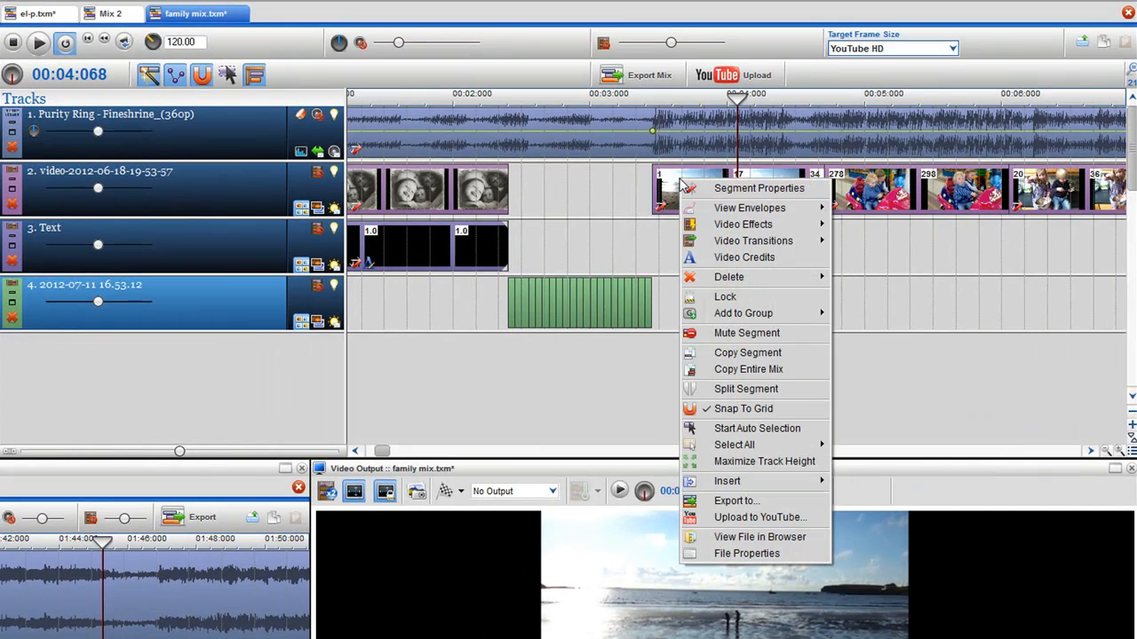
pyautogui.moveTo(743, 223)
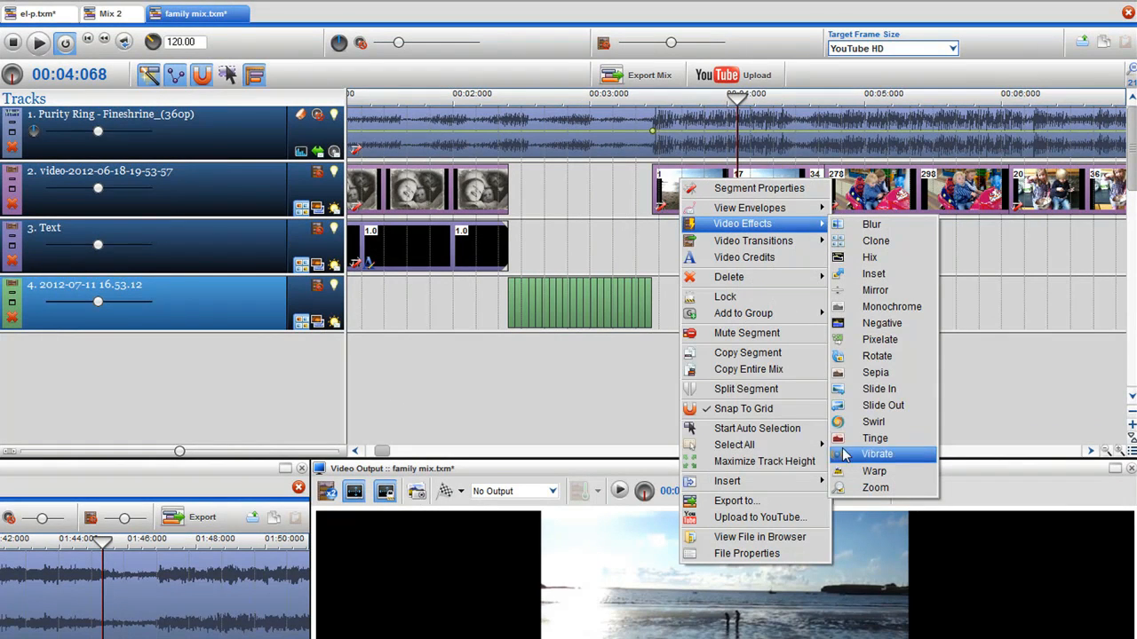
pyautogui.click(875, 438)
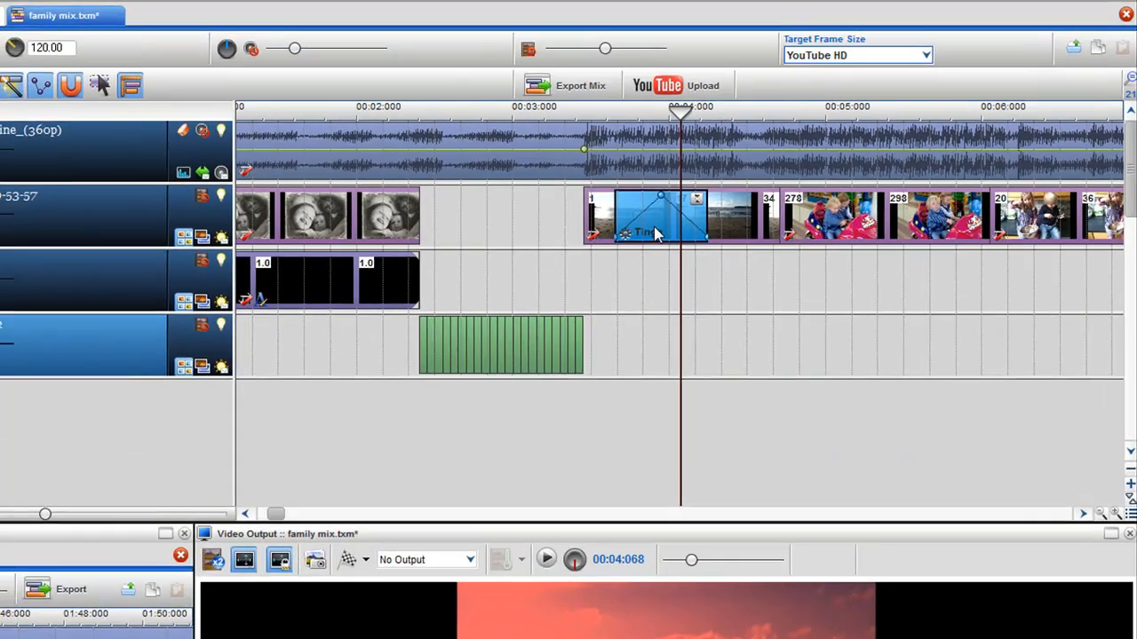
# Step: Extend the Tinge block to span 00:03:450–00:04:704 and scrub through to preview the red fade
pyautogui.click(693, 229)
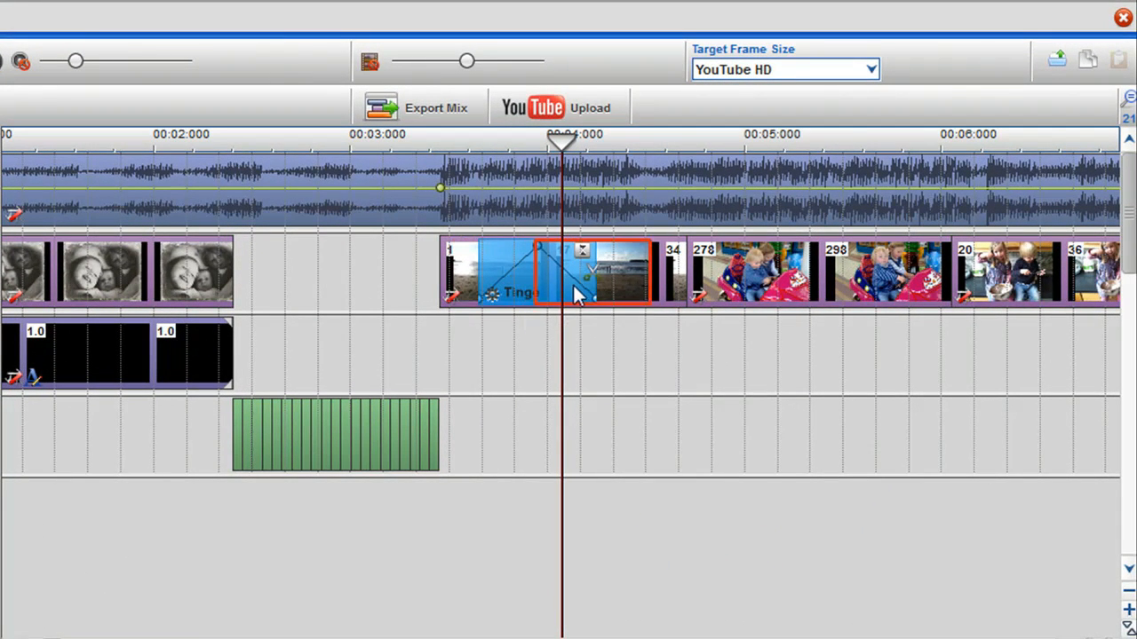
pyautogui.moveTo(550, 286)
pyautogui.mouseDown()
pyautogui.moveTo(665, 297)
pyautogui.moveTo(522, 281)
pyautogui.moveTo(675, 280)
pyautogui.mouseUp()
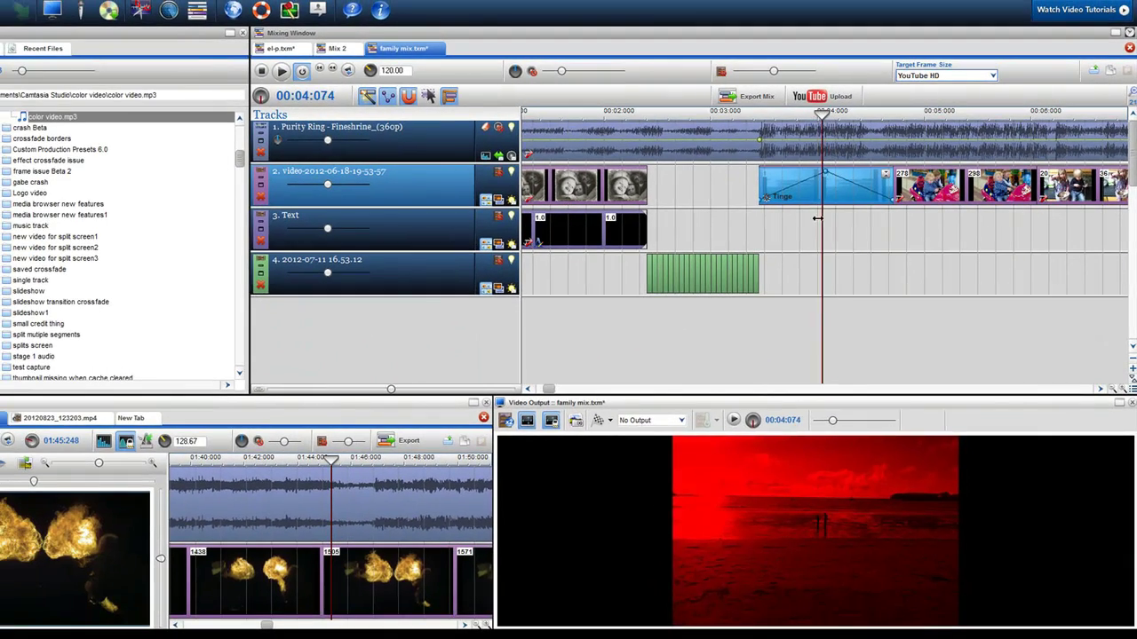
pyautogui.moveTo(742, 262)
pyautogui.mouseDown()
pyautogui.moveTo(782, 221)
pyautogui.moveTo(837, 231)
pyautogui.mouseUp()
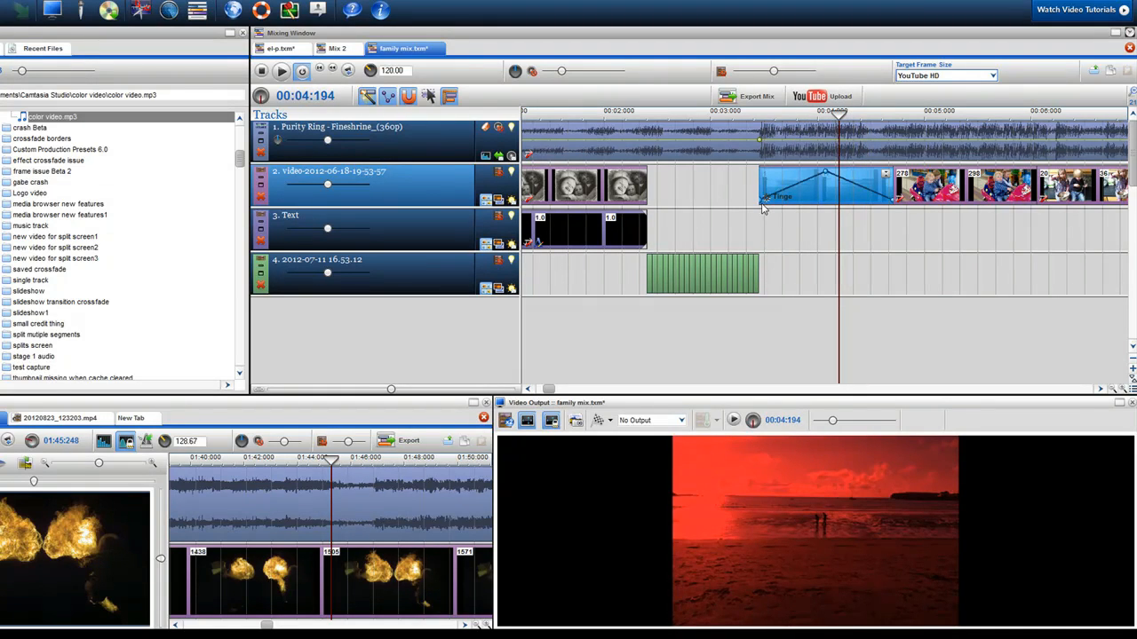
# Step: Reset the Tinge envelope to a flat line, then raise it for a stronger red tint
pyautogui.moveTo(762, 204)
pyautogui.mouseDown()
pyautogui.moveTo(762, 193)
pyautogui.moveTo(738, 219)
pyautogui.mouseUp()
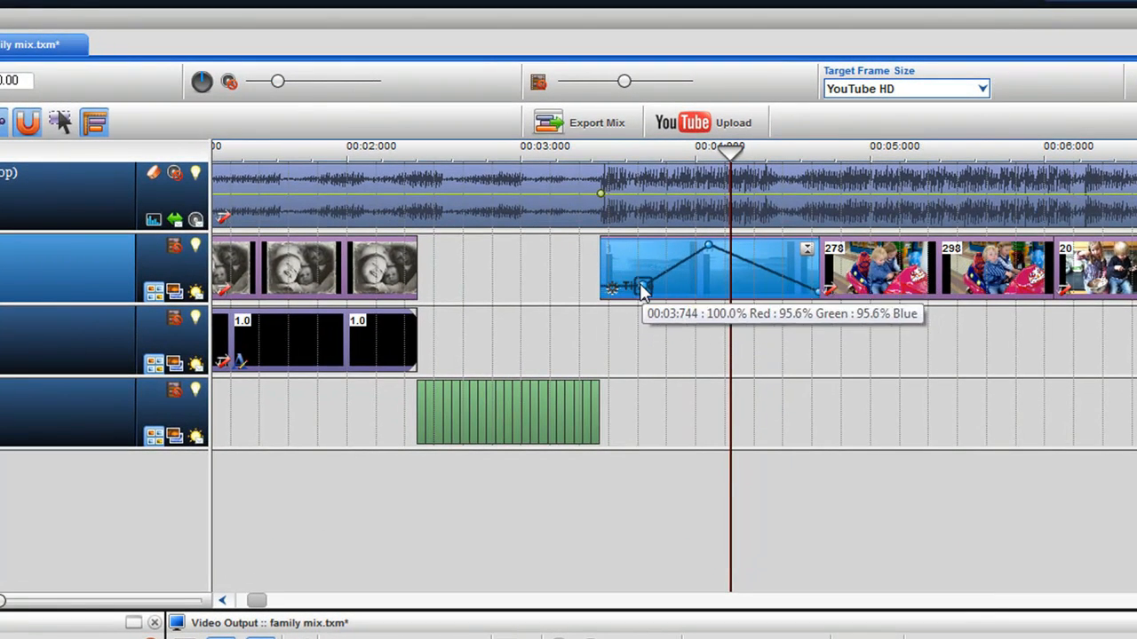
pyautogui.moveTo(641, 281); pyautogui.dragTo(632, 286)
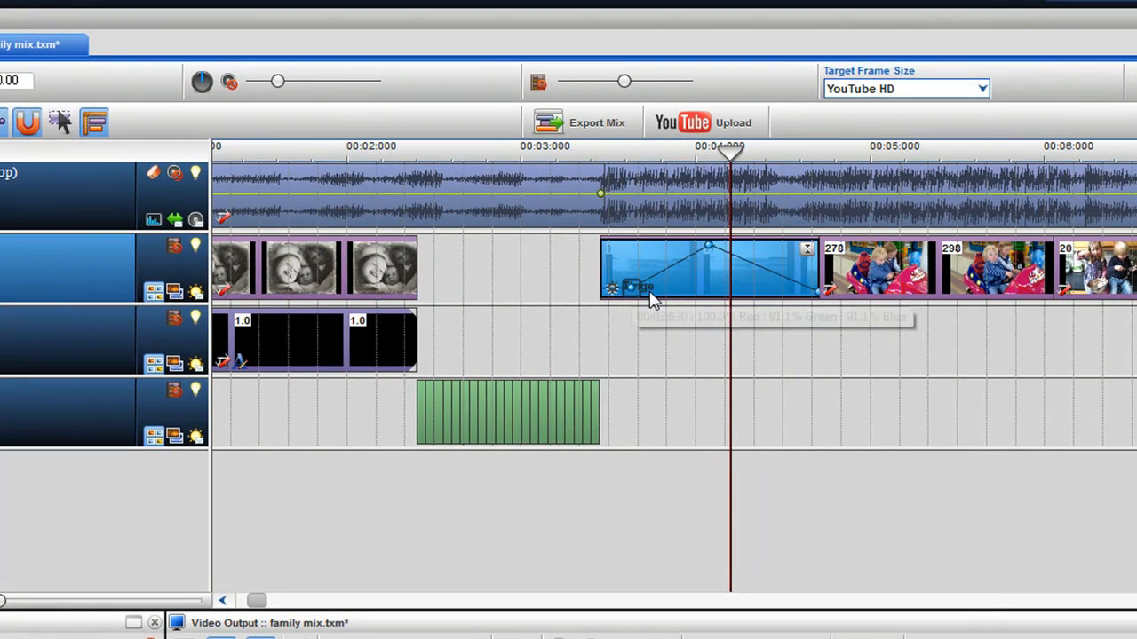
pyautogui.rightClick(677, 275)
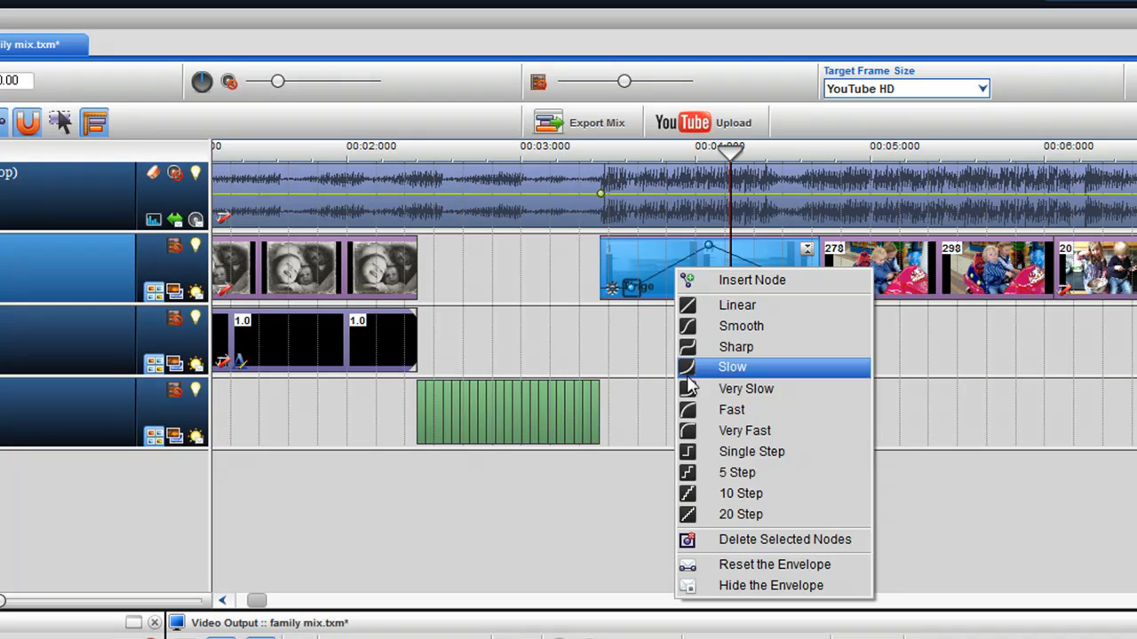
pyautogui.click(746, 564)
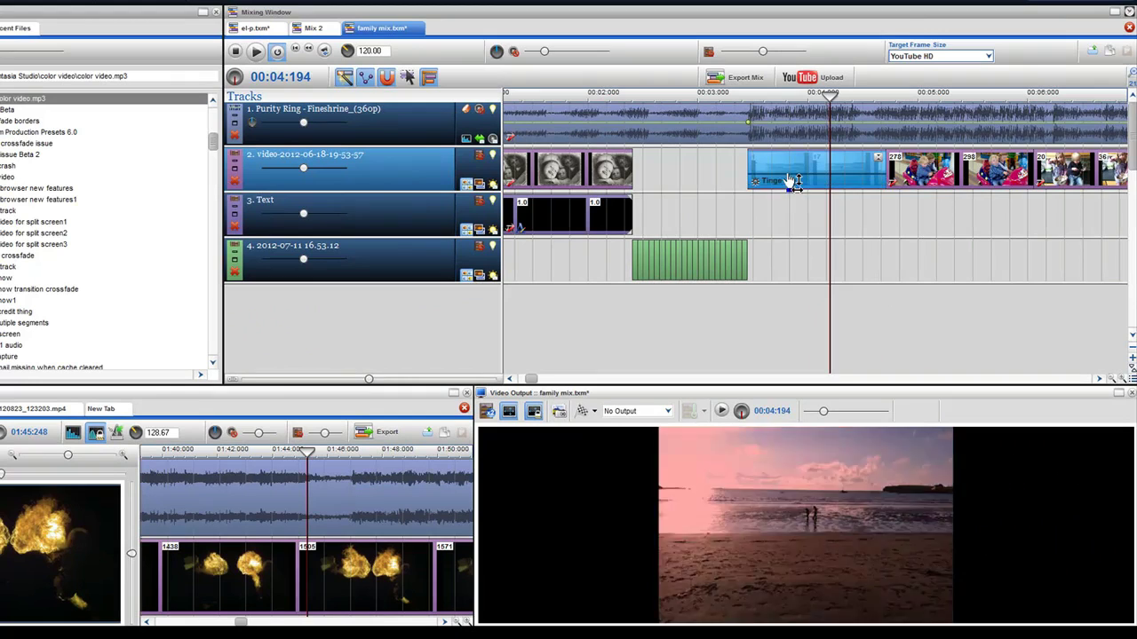
pyautogui.moveTo(793, 188); pyautogui.dragTo(788, 162)
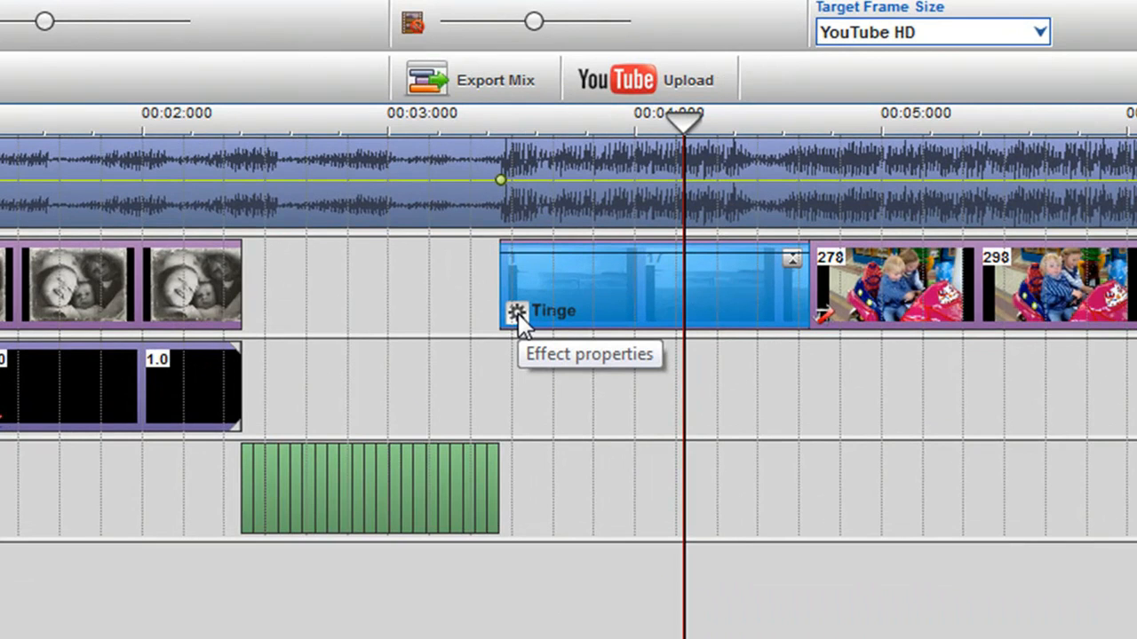
# Step: Bring up Tinge Parameters beside the preview and settle Red around 105.3%
pyautogui.click(517, 313)
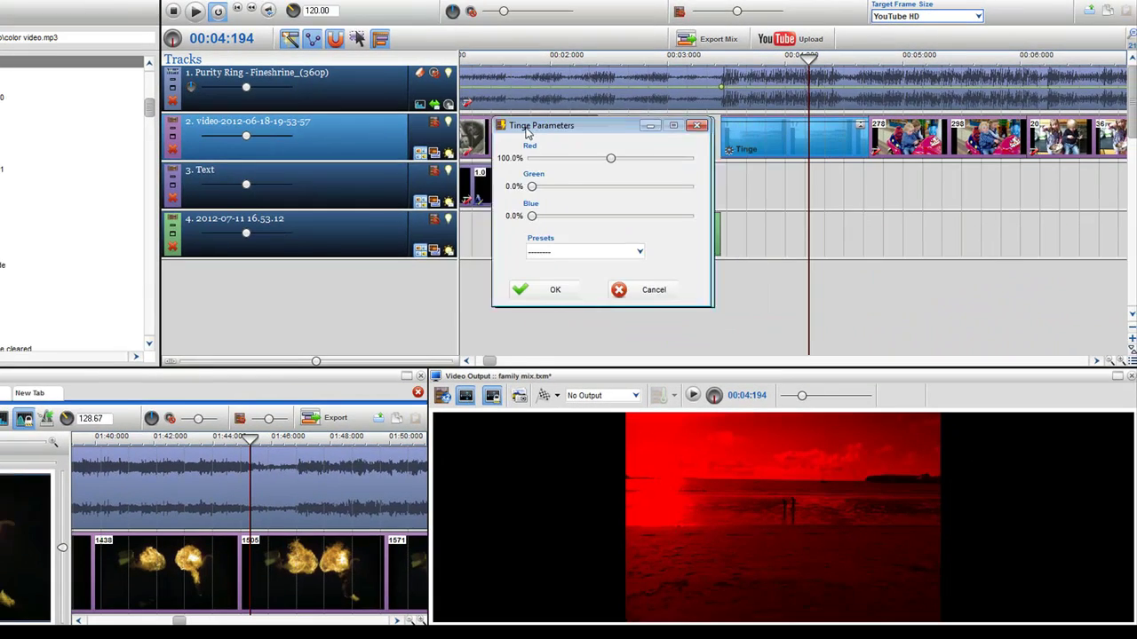
pyautogui.moveTo(528, 128)
pyautogui.mouseDown()
pyautogui.moveTo(285, 96)
pyautogui.moveTo(337, 103)
pyautogui.mouseUp()
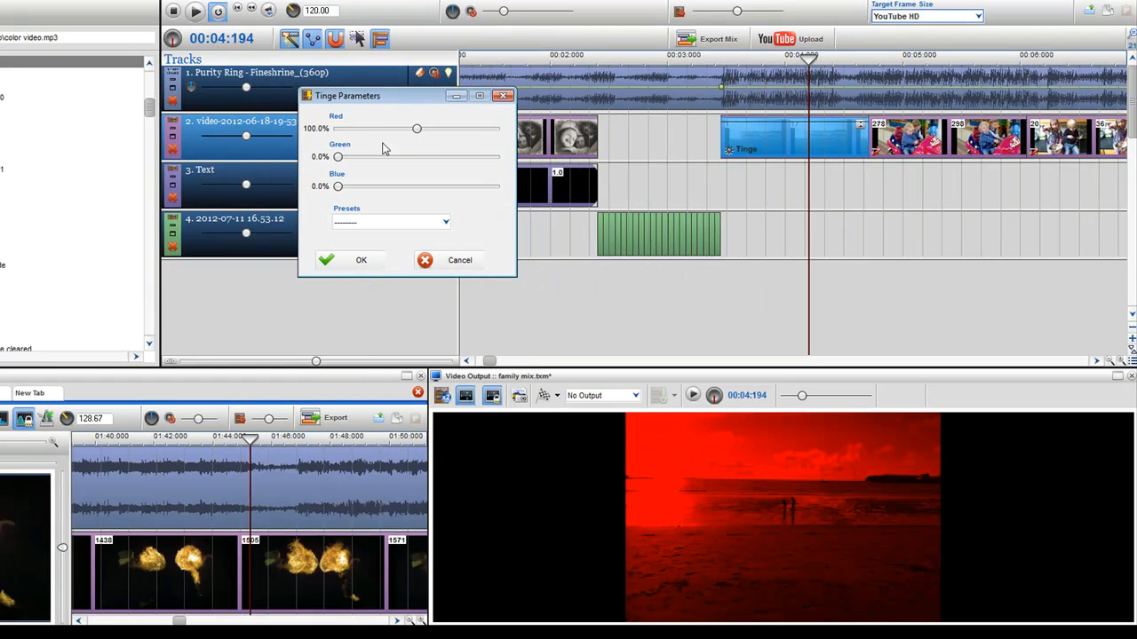
pyautogui.moveTo(418, 130)
pyautogui.mouseDown()
pyautogui.moveTo(361, 130)
pyautogui.moveTo(428, 158)
pyautogui.mouseUp()
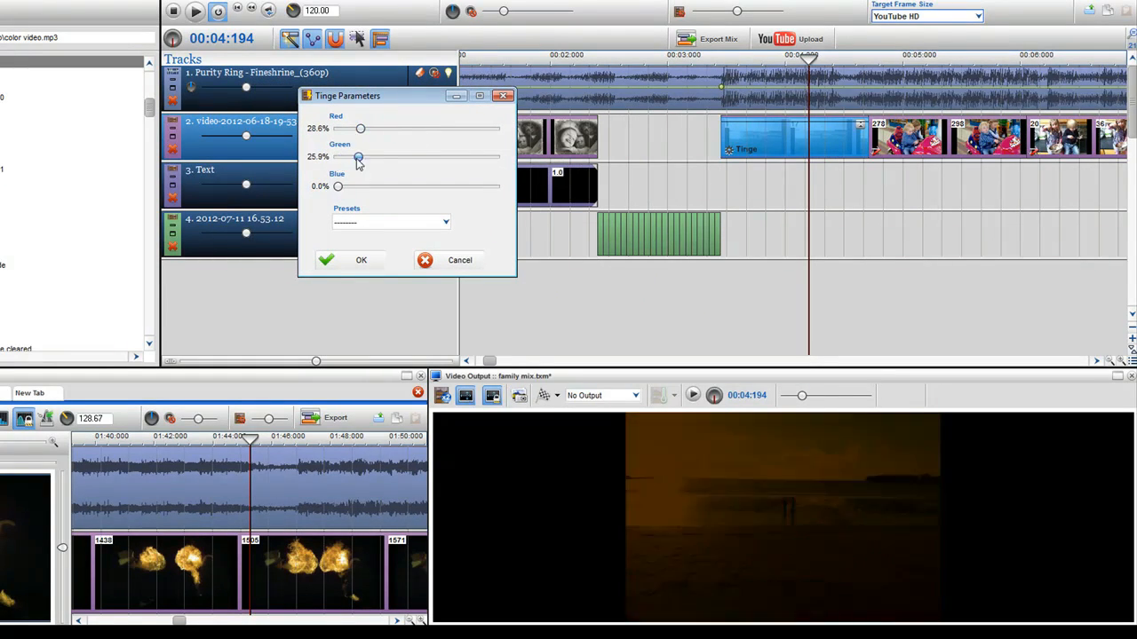
pyautogui.moveTo(361, 130); pyautogui.dragTo(425, 130)
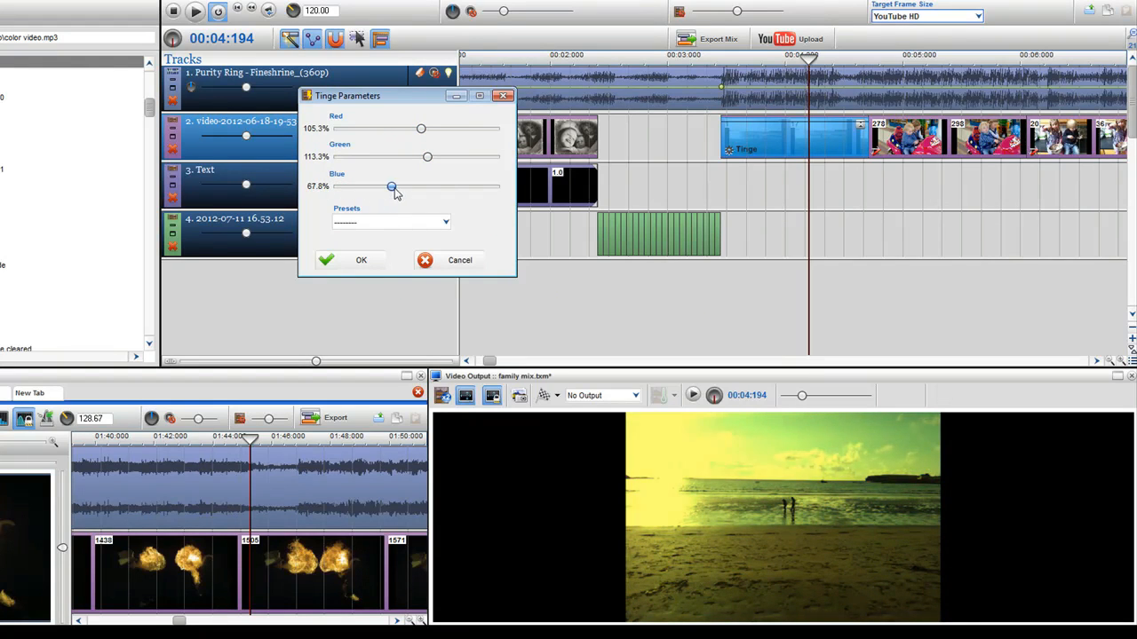
# Step: Lower Green to about 77.6% and set Blue to 75.0%, giving the beach a pinkish cast
pyautogui.moveTo(392, 188)
pyautogui.mouseDown()
pyautogui.moveTo(454, 189)
pyautogui.moveTo(385, 189)
pyautogui.mouseUp()
pyautogui.moveTo(428, 157); pyautogui.dragTo(400, 158)
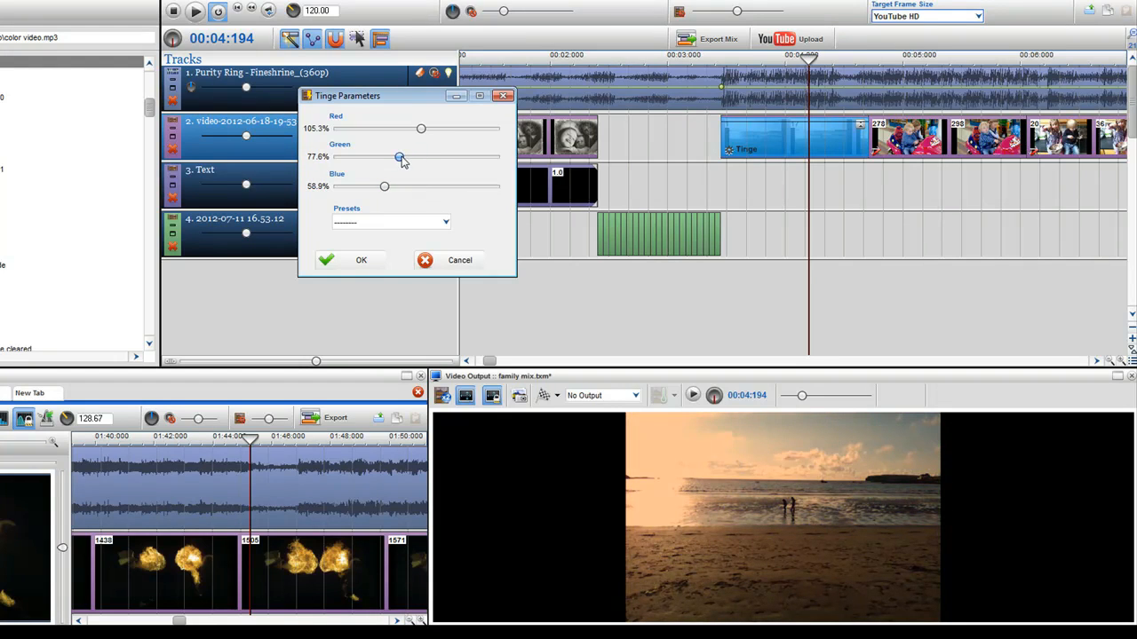
pyautogui.moveTo(808, 190); pyautogui.dragTo(773, 201)
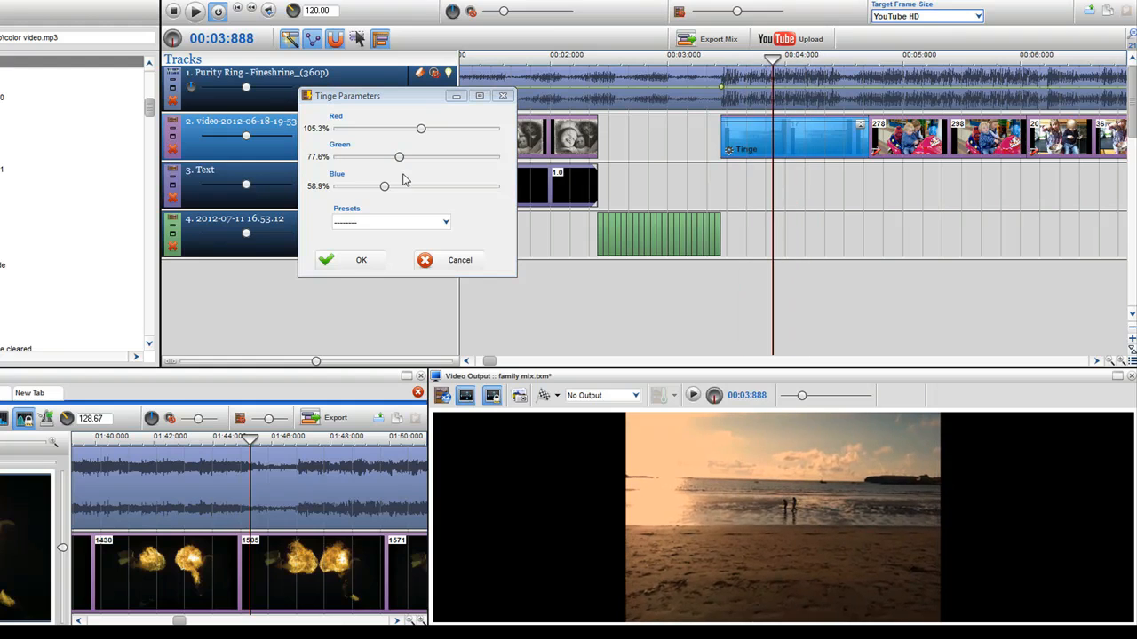
pyautogui.moveTo(385, 187); pyautogui.dragTo(425, 189)
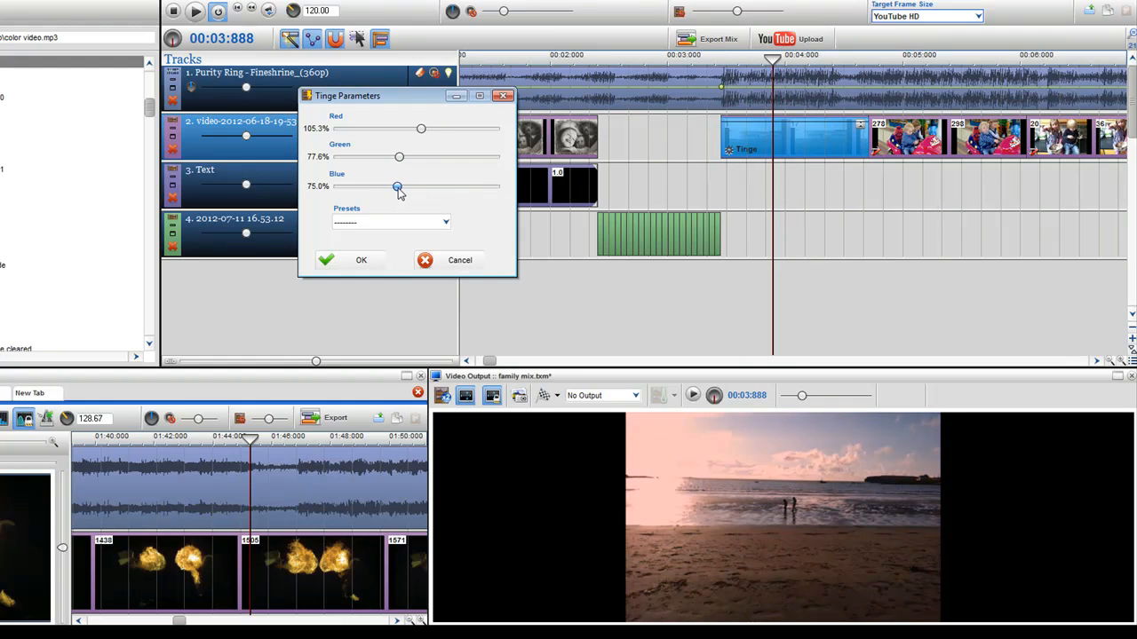
# Step: Choose the Vintage Green preset (red 92.8%, green 107.1%, blue 66.0%) and confirm it
pyautogui.click(391, 222)
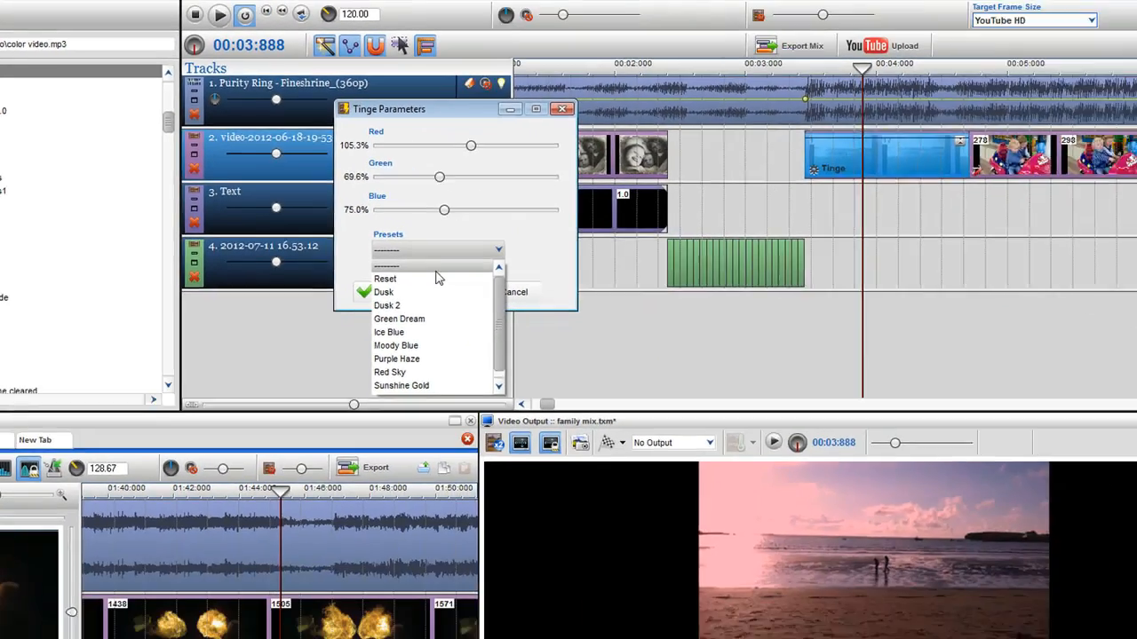
pyautogui.press('Down')
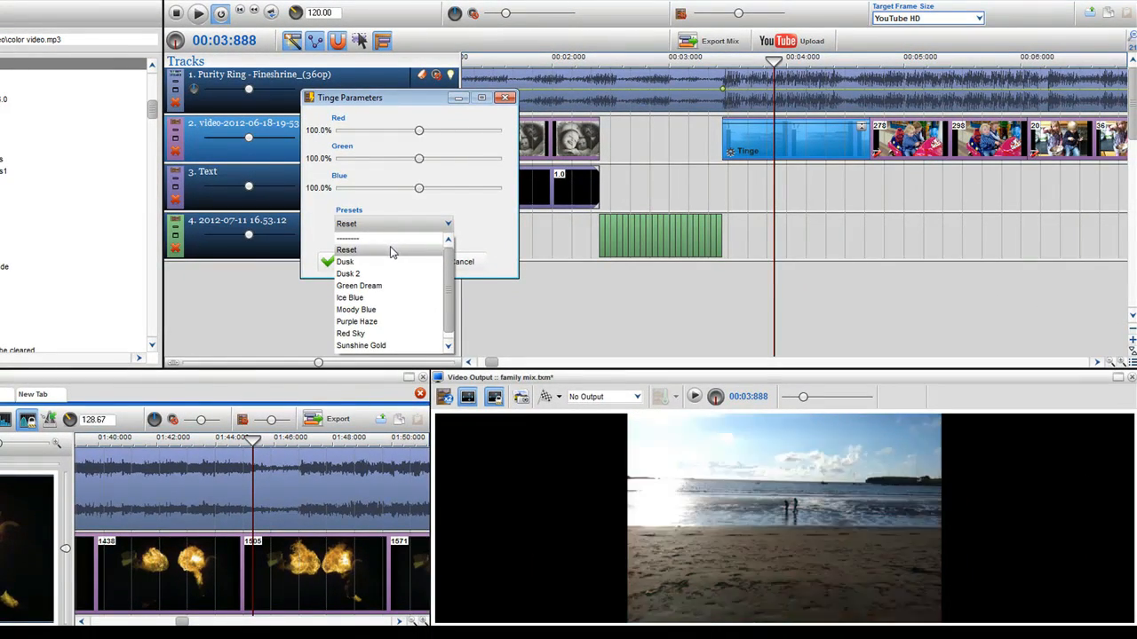
pyautogui.press('Down')
pyautogui.press('Down')
pyautogui.press('Down')
pyautogui.press('Down')
pyautogui.press('Down')
pyautogui.press('Down')
pyautogui.press('Down')
pyautogui.press('Down')
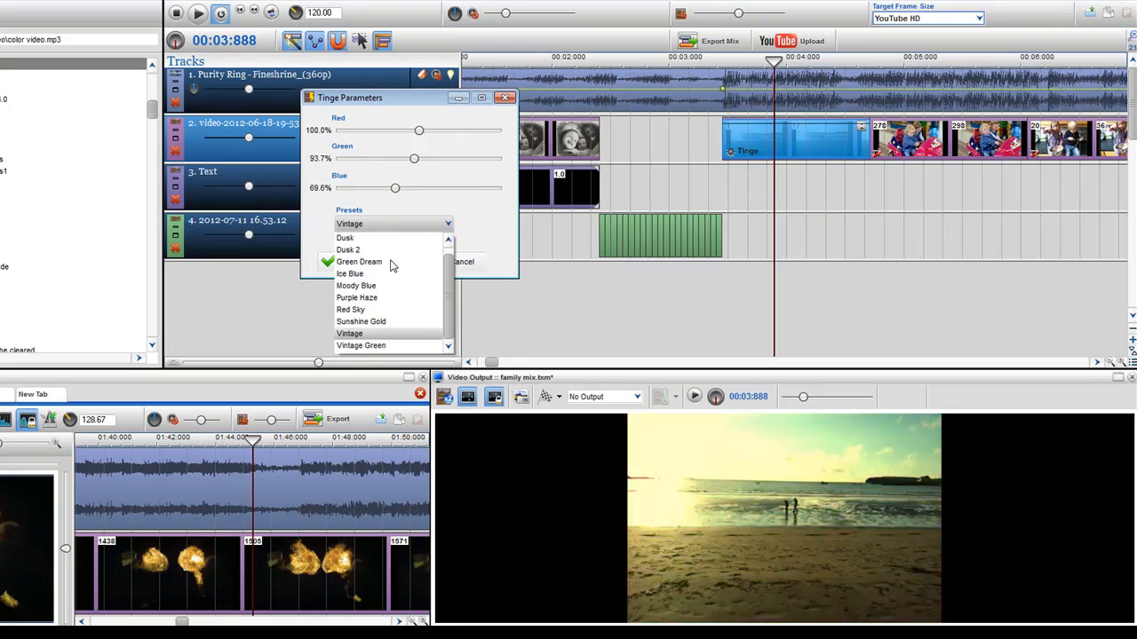
pyautogui.press('Down')
pyautogui.press('Down')
pyautogui.click(474, 235)
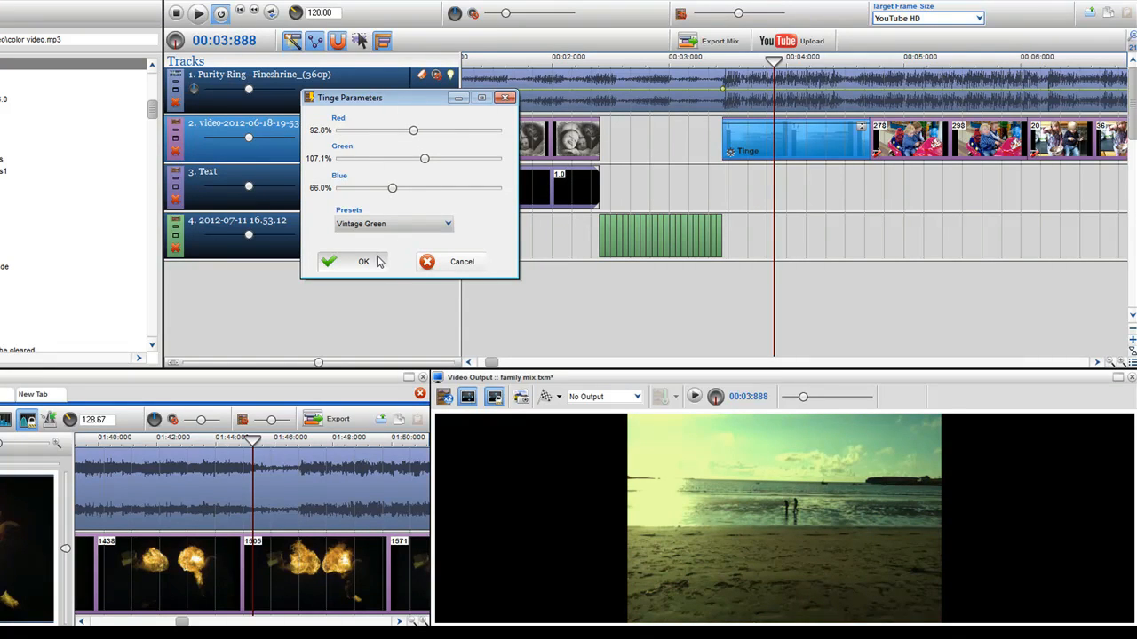
pyautogui.click(364, 261)
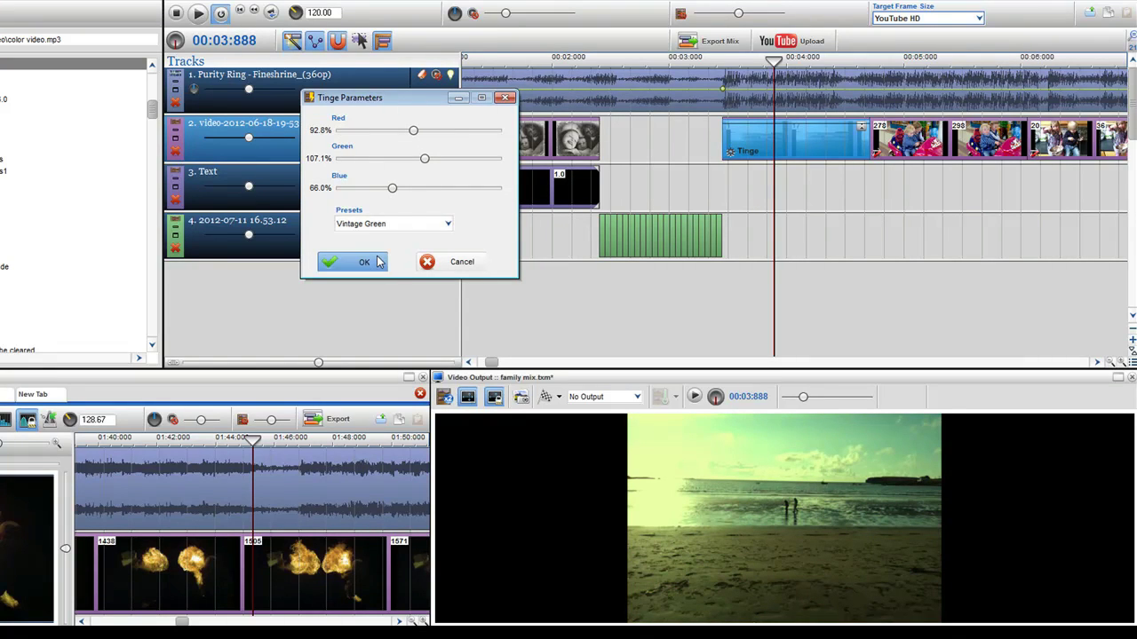
pyautogui.click(752, 131)
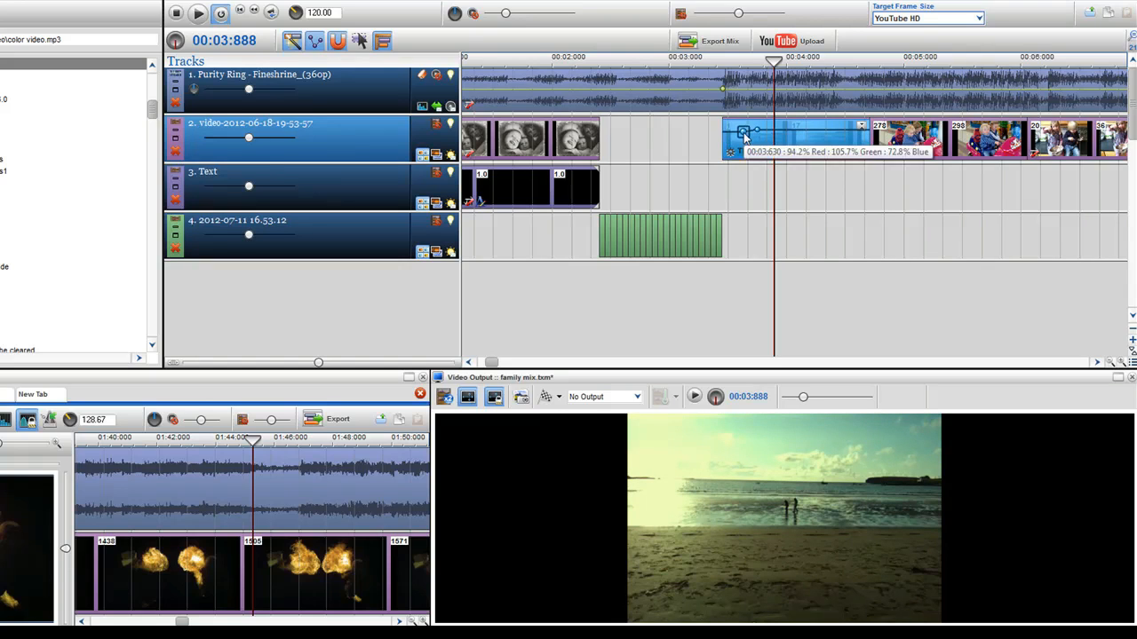
pyautogui.click(733, 177)
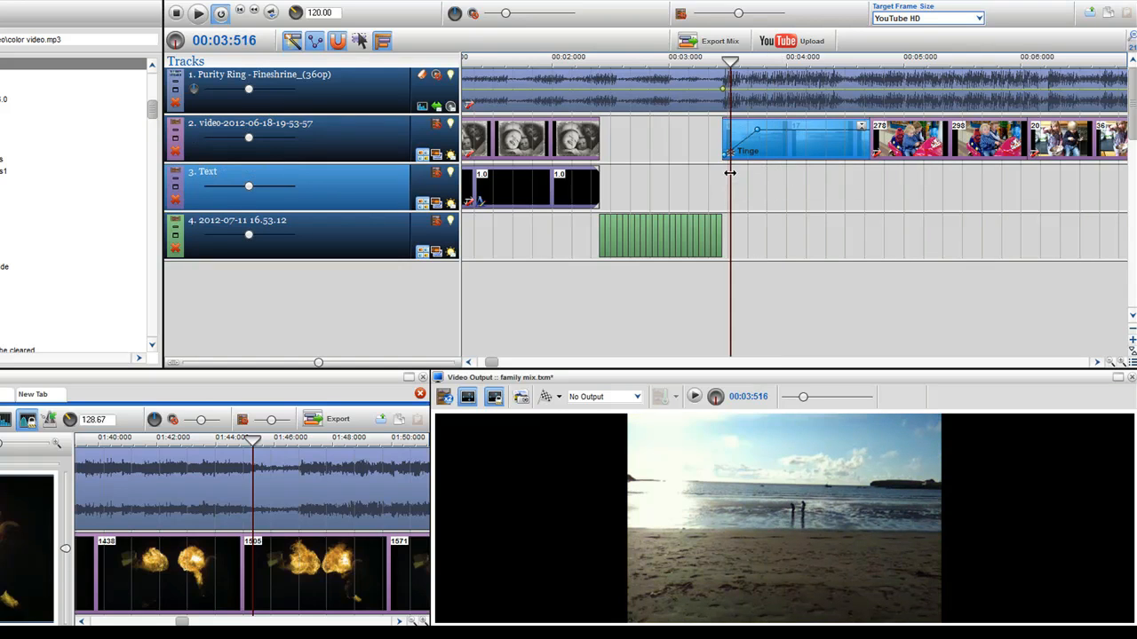
pyautogui.moveTo(729, 173); pyautogui.dragTo(755, 173)
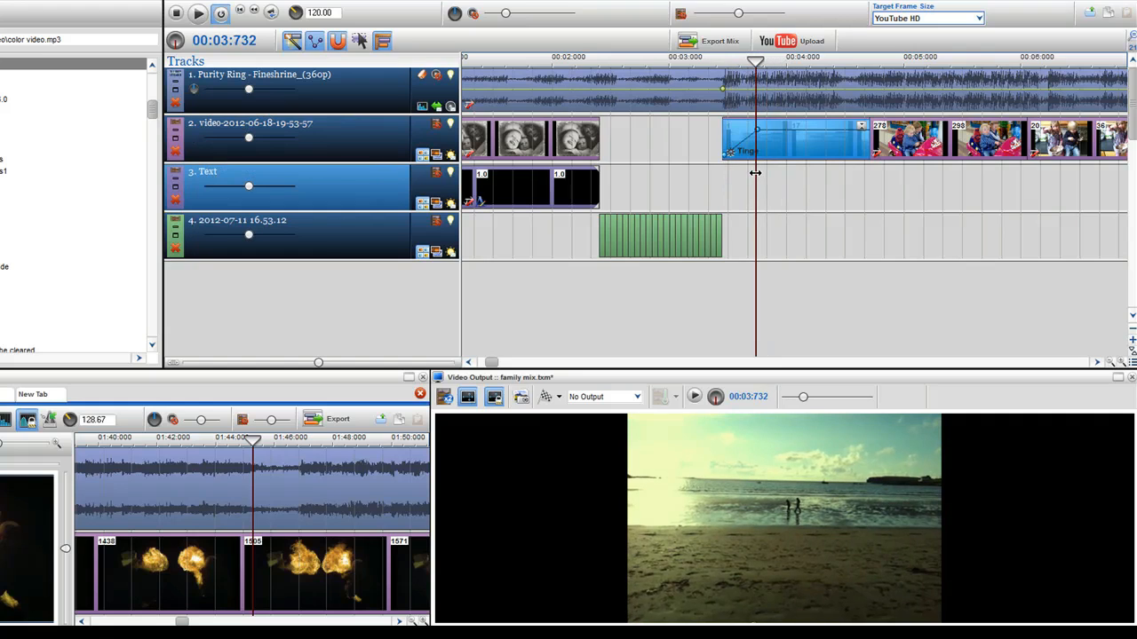
pyautogui.scroll(-3, 799, 178)
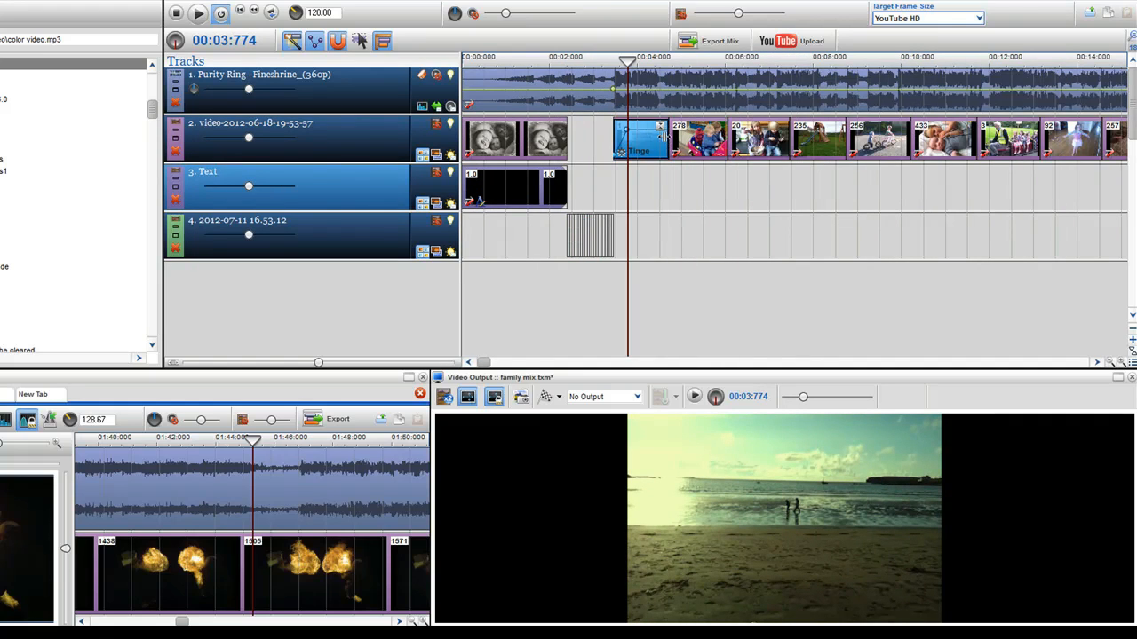
# Step: Copy the Tinge effect from track 2 and paste it onto the 2012-07-11 clip on track 4
pyautogui.moveTo(663, 138); pyautogui.dragTo(668, 142)
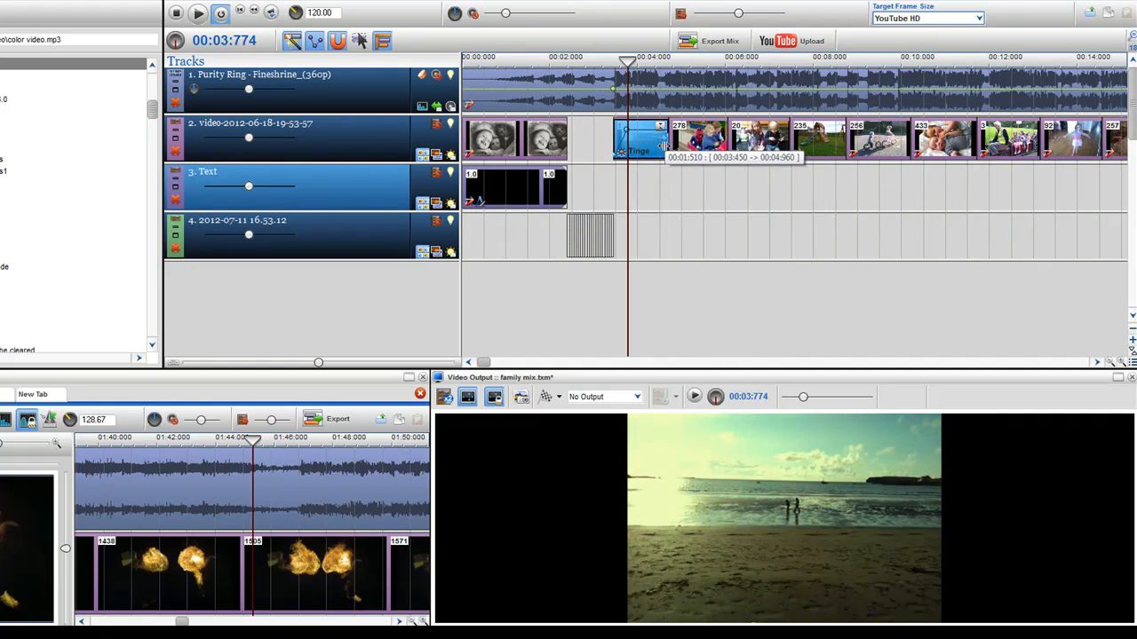
pyautogui.rightClick(649, 147)
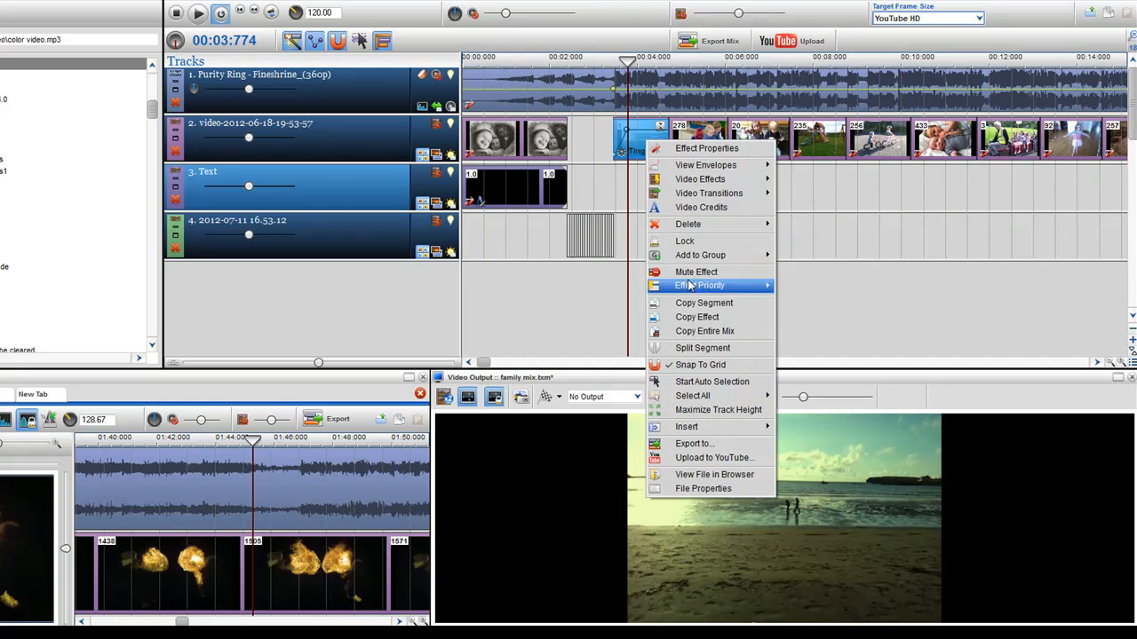
pyautogui.click(697, 317)
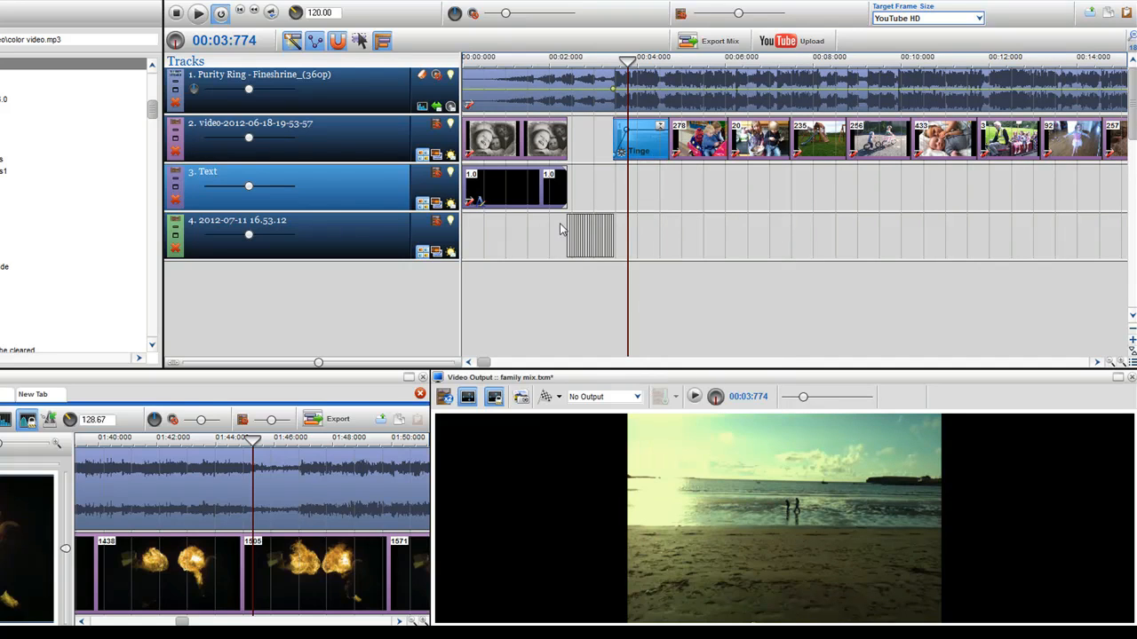
pyautogui.rightClick(559, 229)
pyautogui.click(603, 328)
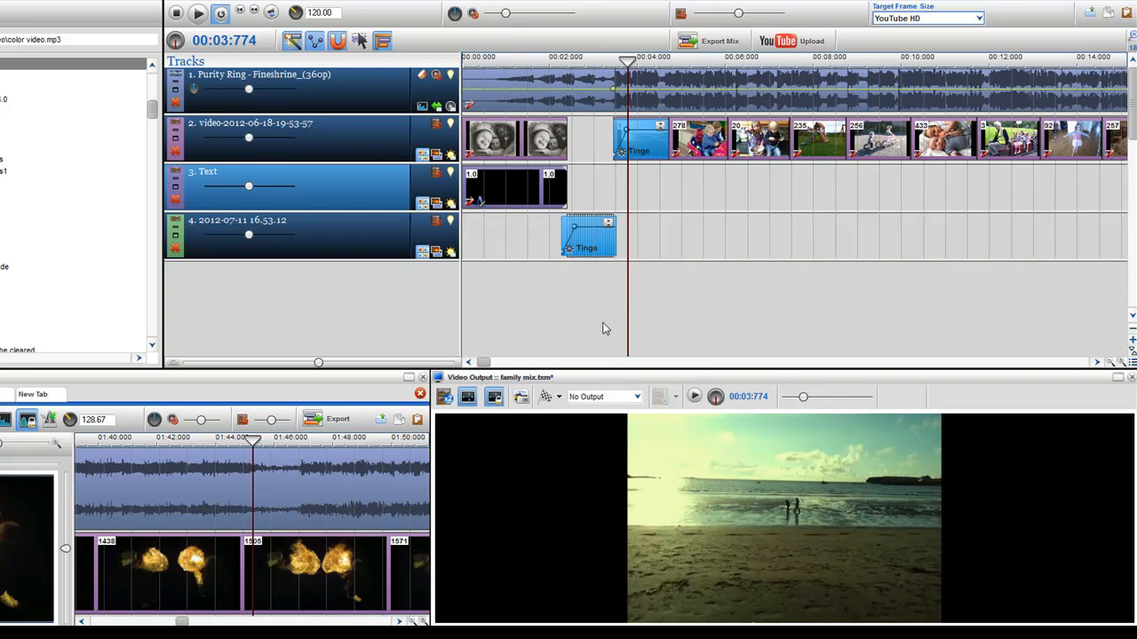
pyautogui.scroll(2, 601, 289)
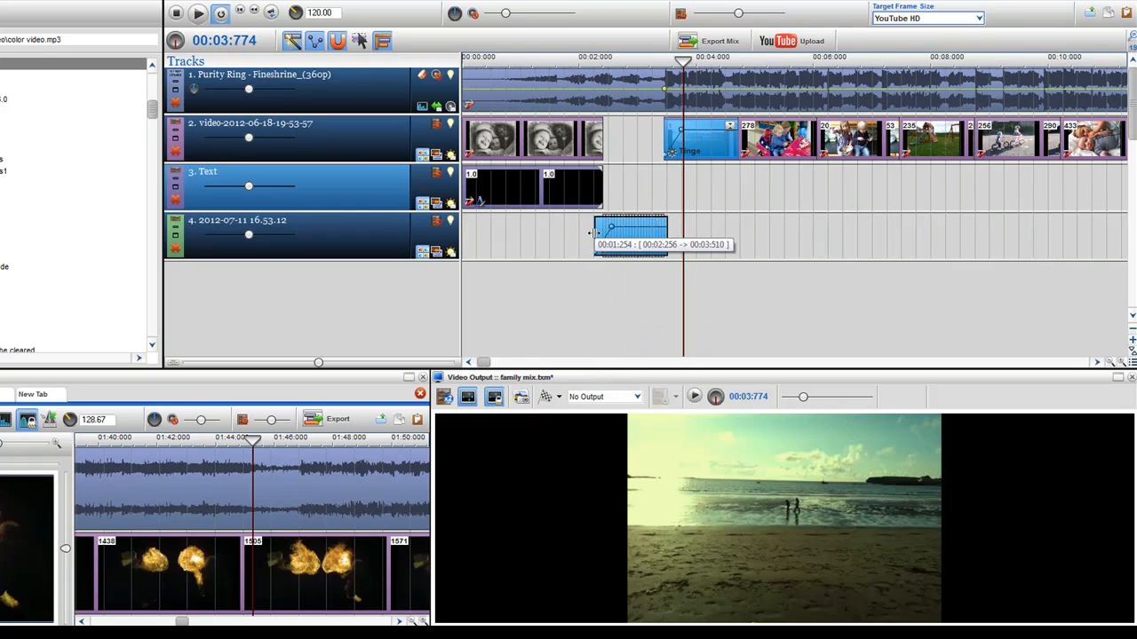